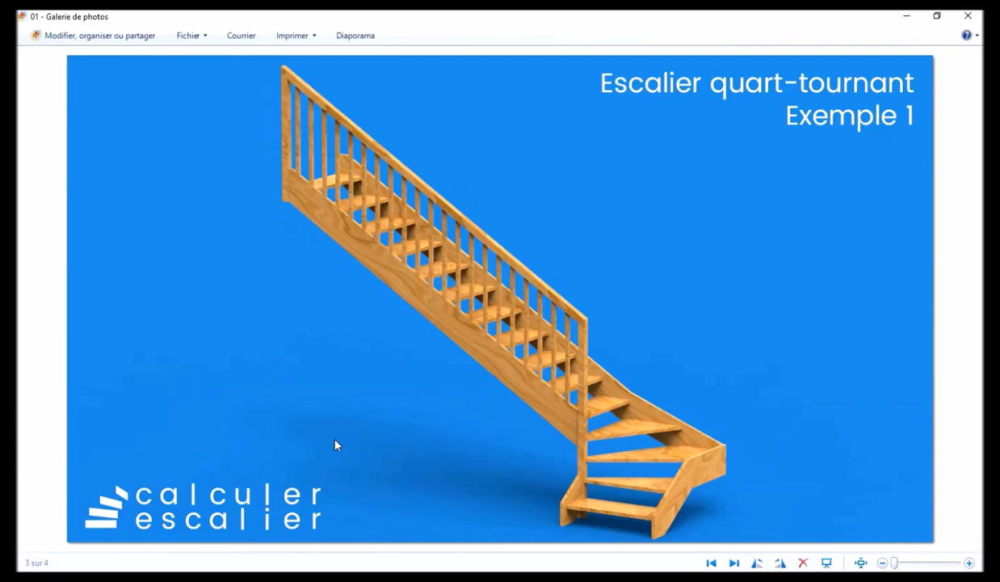
Step: View the dimensioned staircase sketch in the photo gallery, then switch to Chrome and open the free quarter-turn staircase calculator
key("Right")
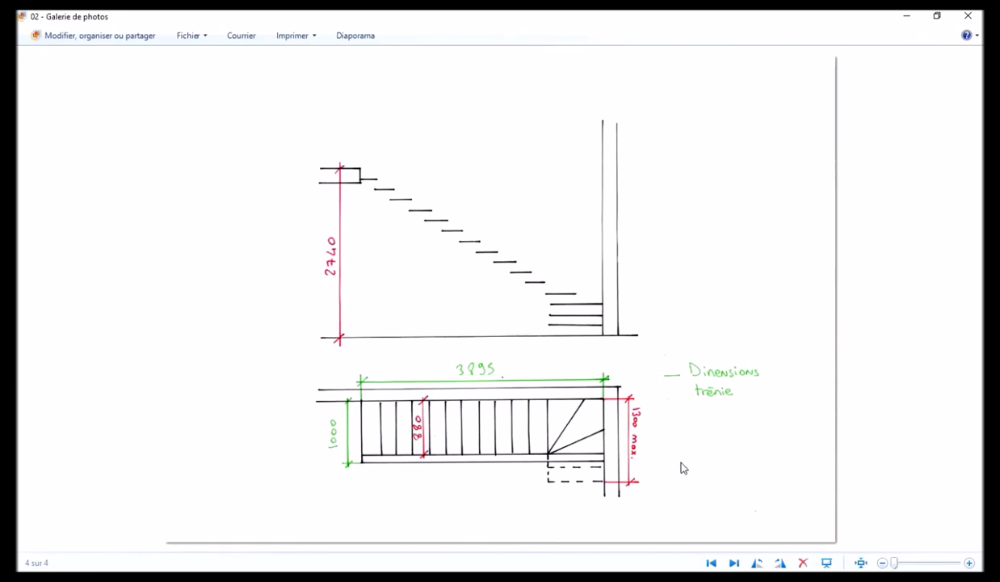
left_click(218, 578)
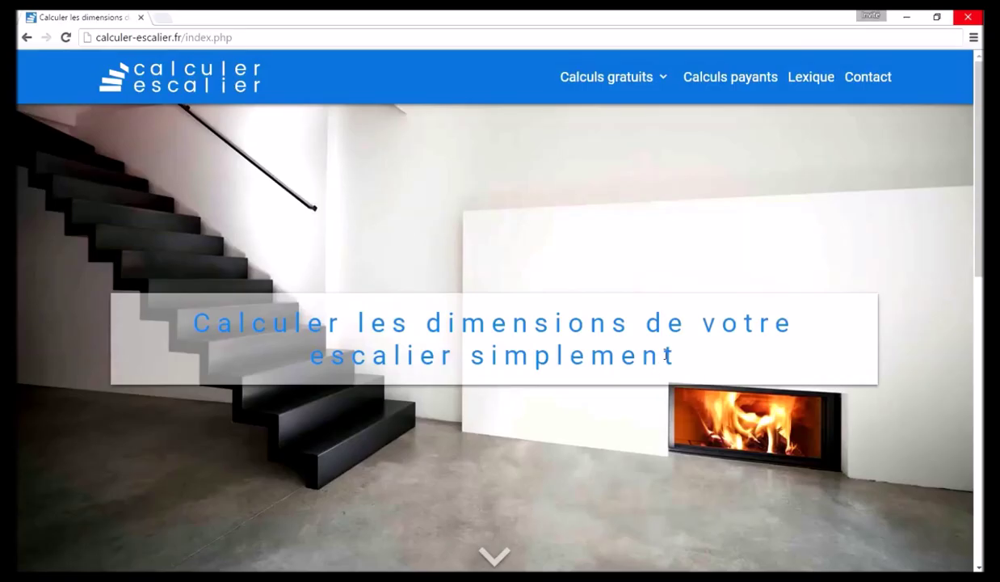
mouse_move(629, 86)
left_click(625, 138)
Step: Show the second quarter-turn diagram in the Schémas carousel, with the rectangular stairwell opening
scroll(250, 255, "down", 8)
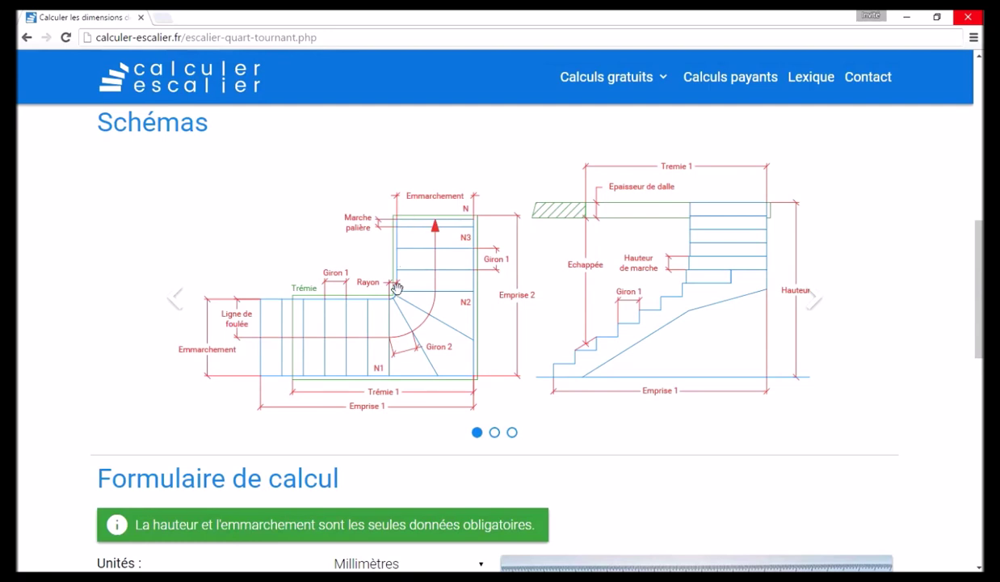
left_click_drag(631, 321, 529, 332)
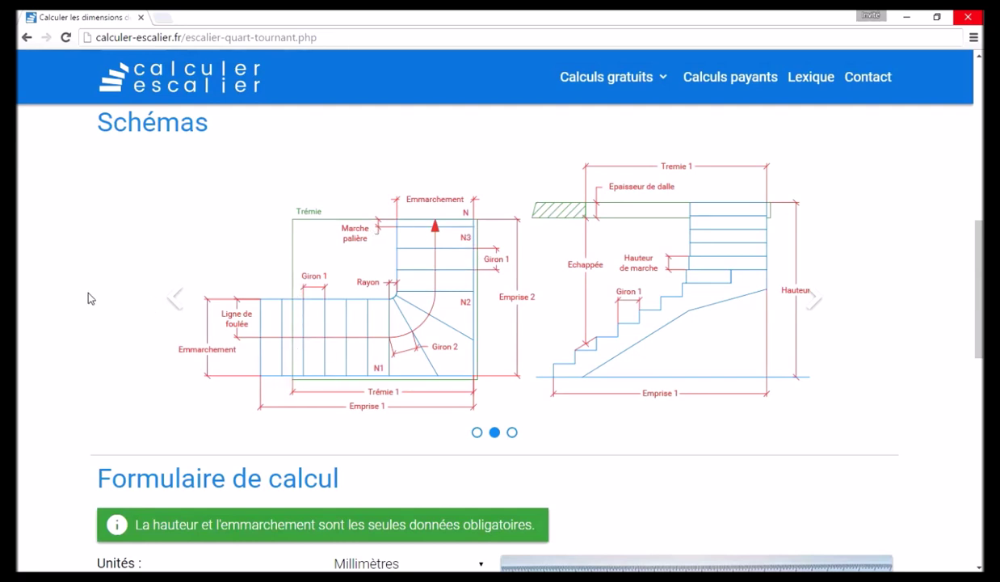
Step: Fill in the calculation form with Hauteur 2740 mm, Emmarchement 880 mm and Rayon 45 mm
scroll(42, 270, "down", 5)
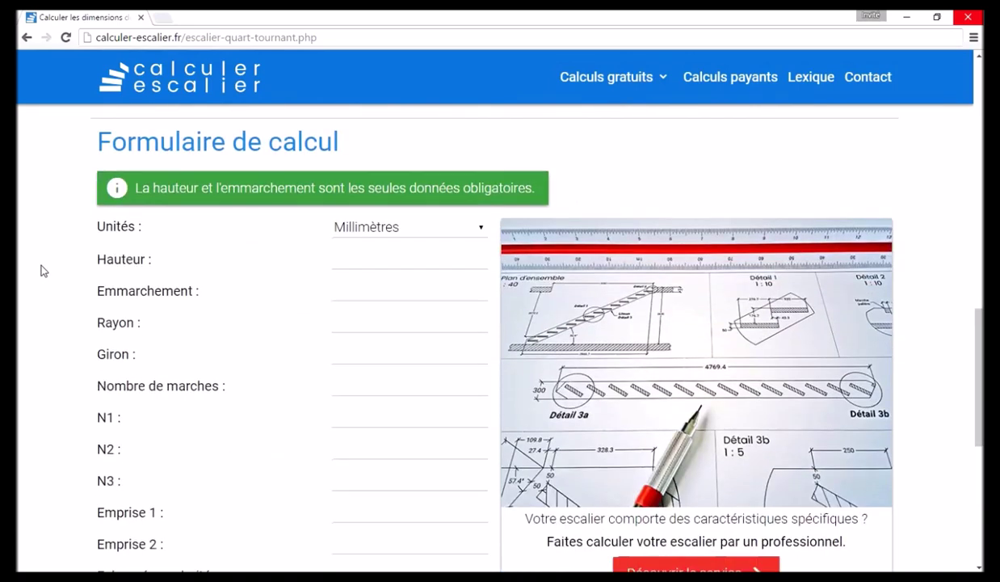
scroll(41, 265, "down", 1)
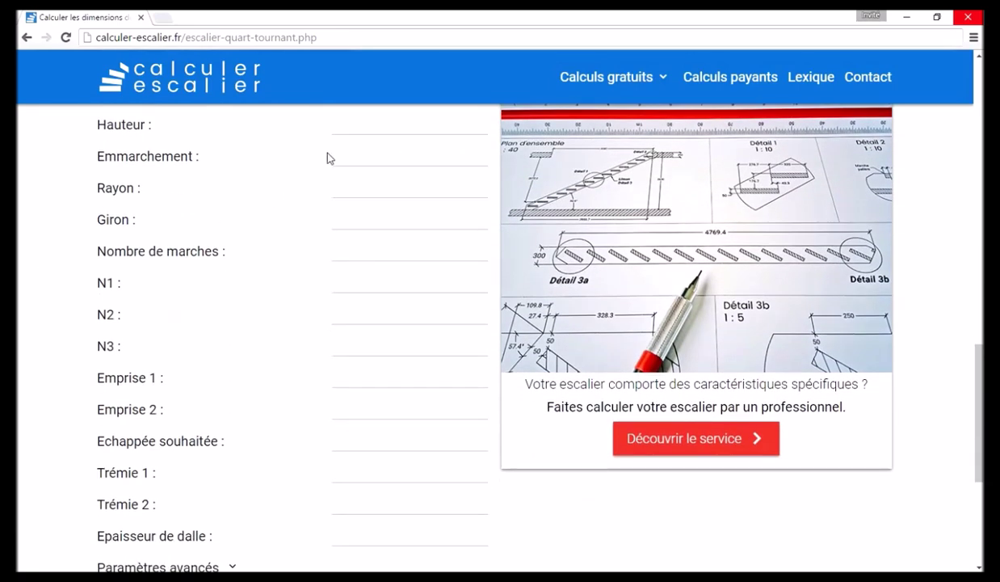
left_click(353, 126)
type("2740")
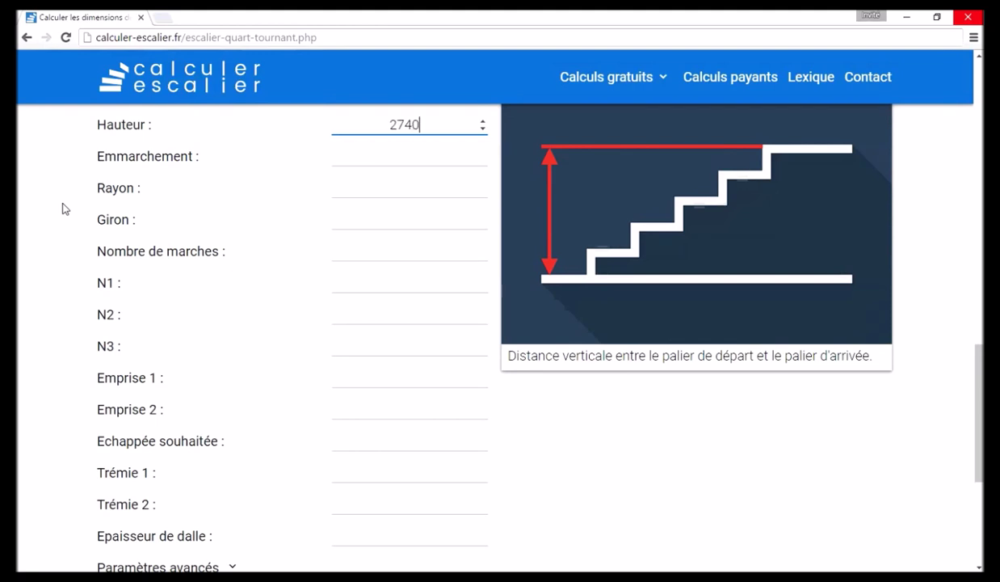
key("Tab")
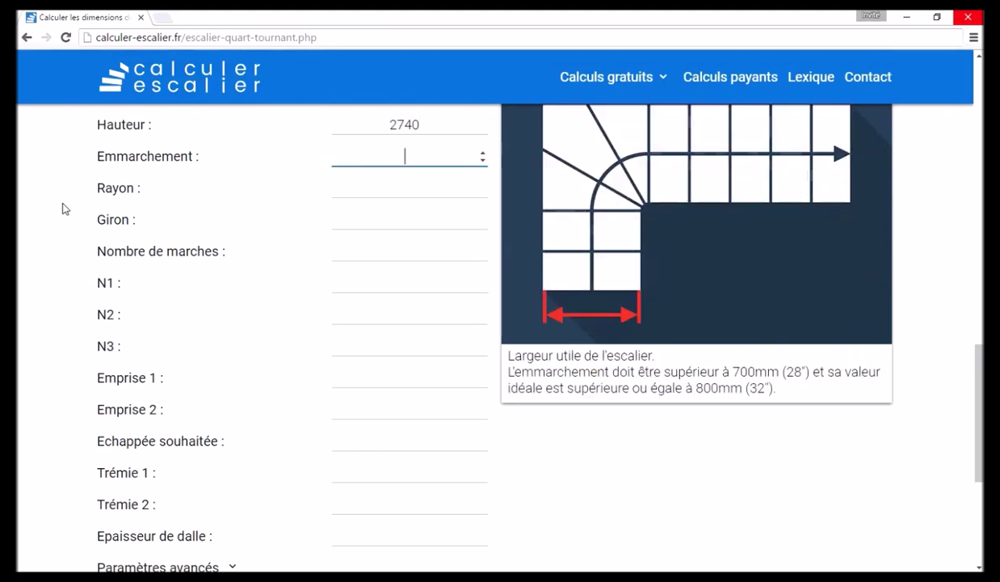
type("880")
key("Tab")
type("45")
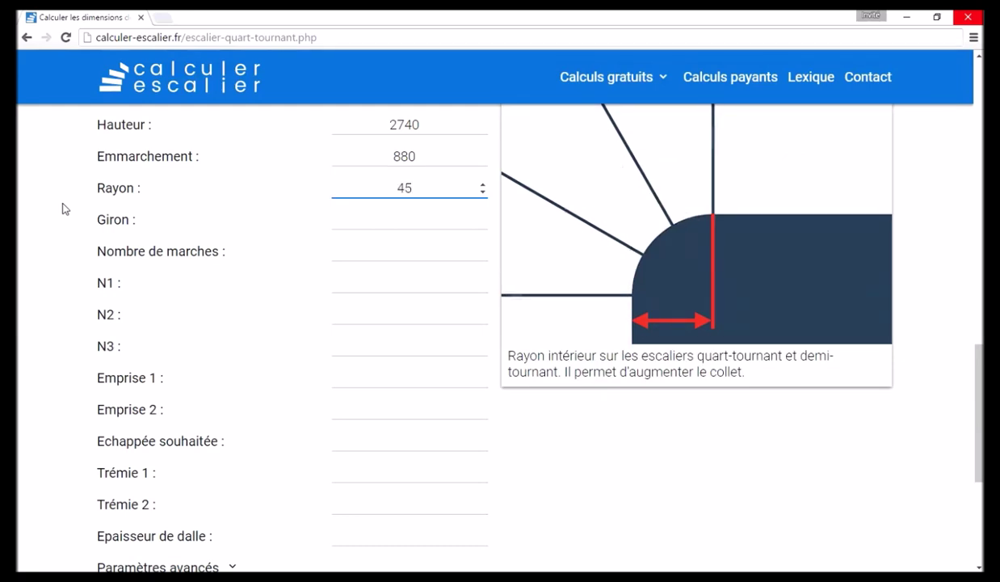
Step: Leave the fields from Giron through Emprise 1 blank and set Emprise 2 to 3895 mm
key("Tab")
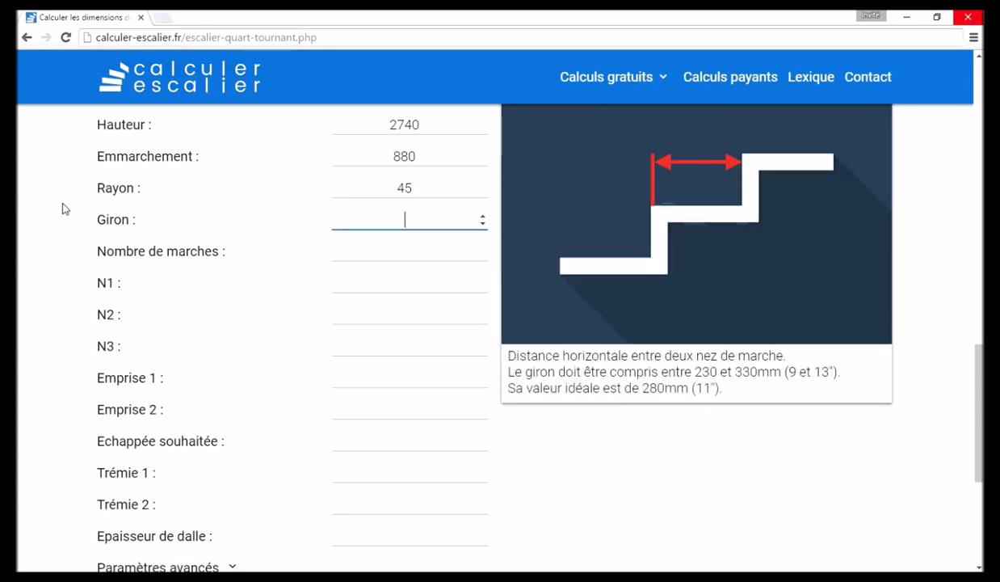
key("Tab")
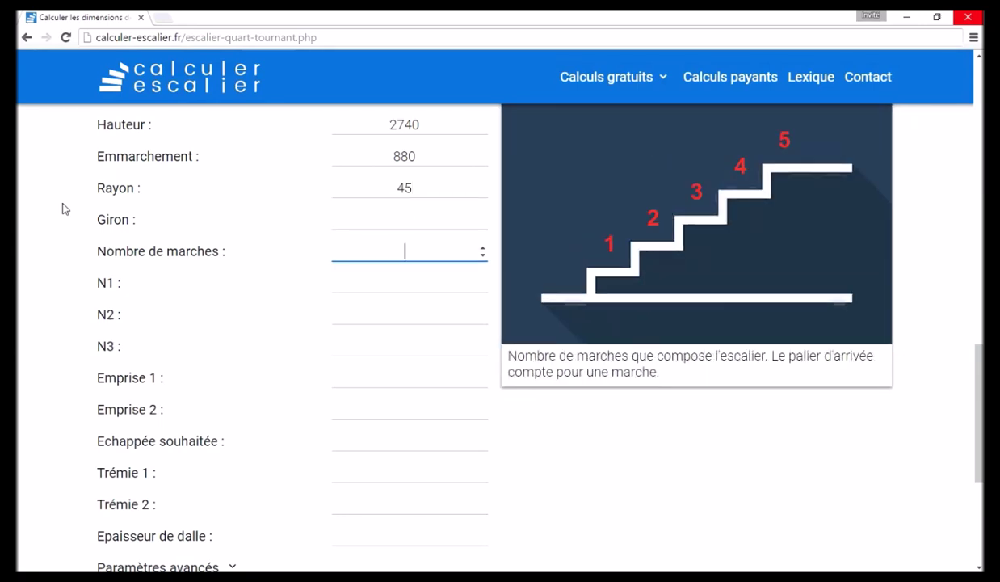
key("Tab")
key("Tab")
key("Tab")
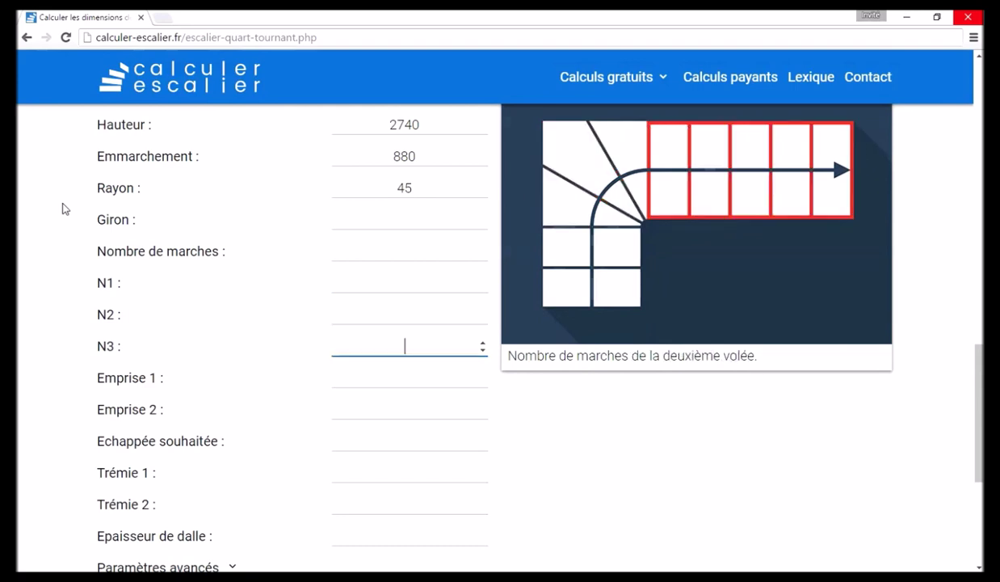
key("Tab")
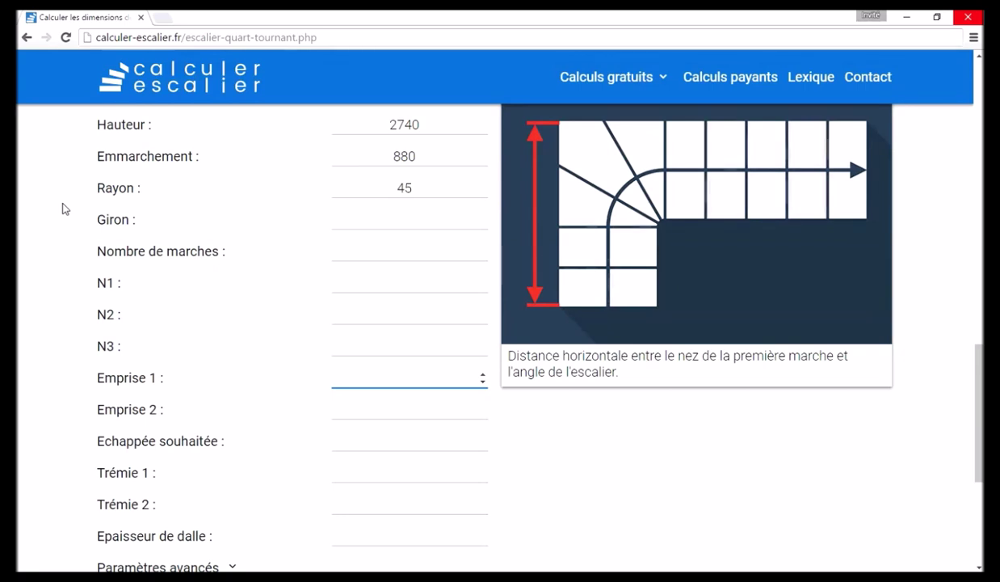
key("Tab")
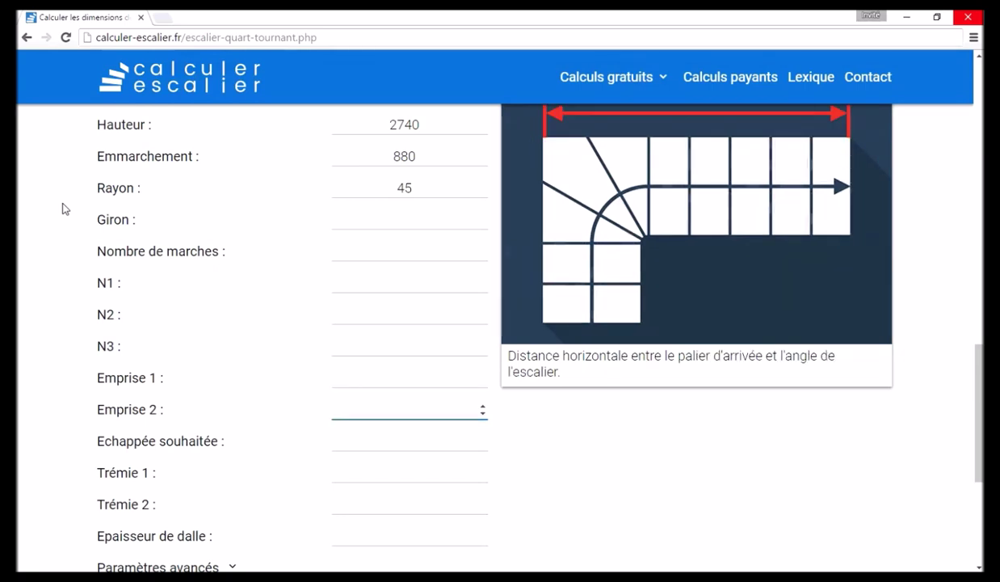
type("3895")
Step: Set Trémie 1 to 1000 mm and Epaisseur de dalle to 250 mm, and run the calculation
key("Tab")
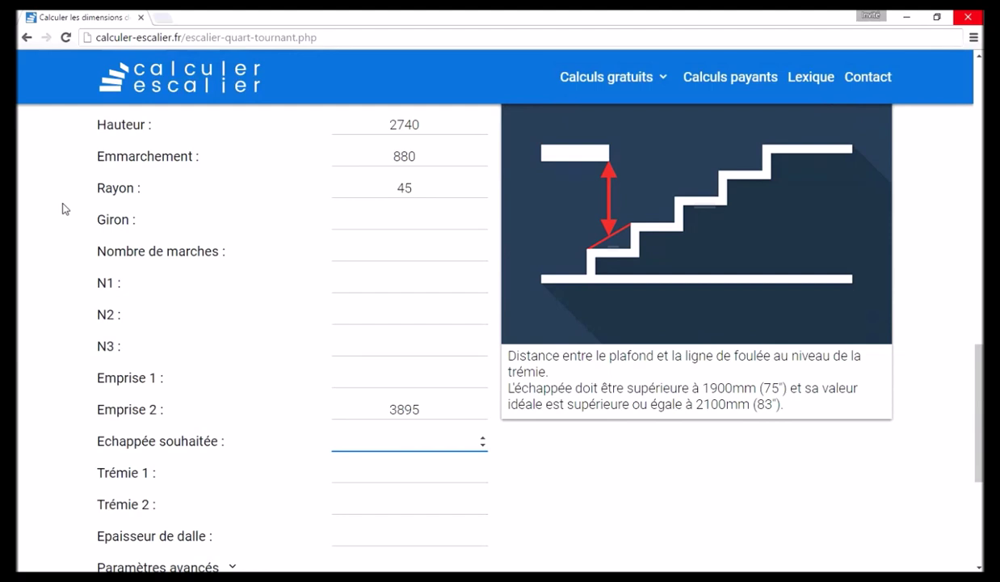
key("Tab")
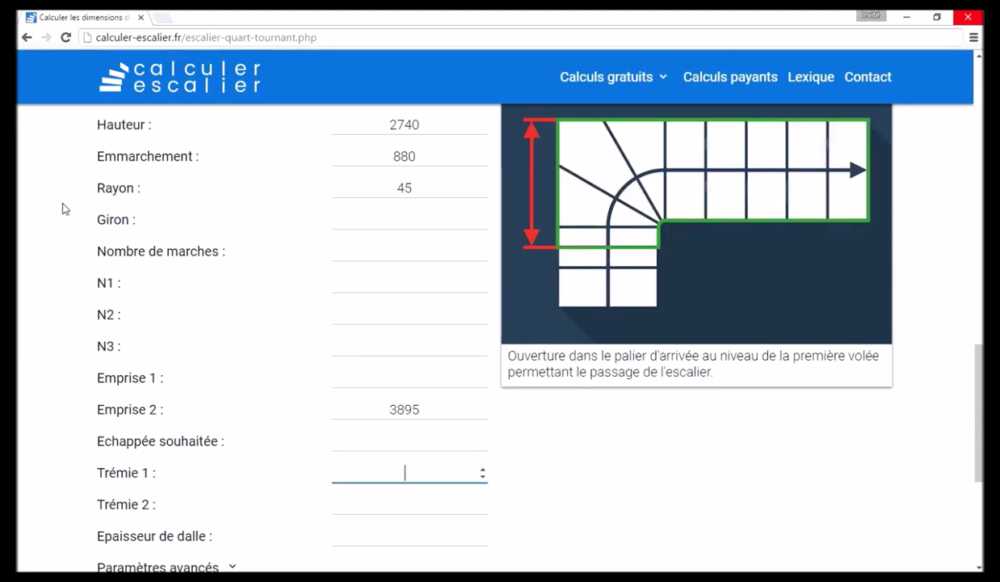
type("1000")
key("Tab")
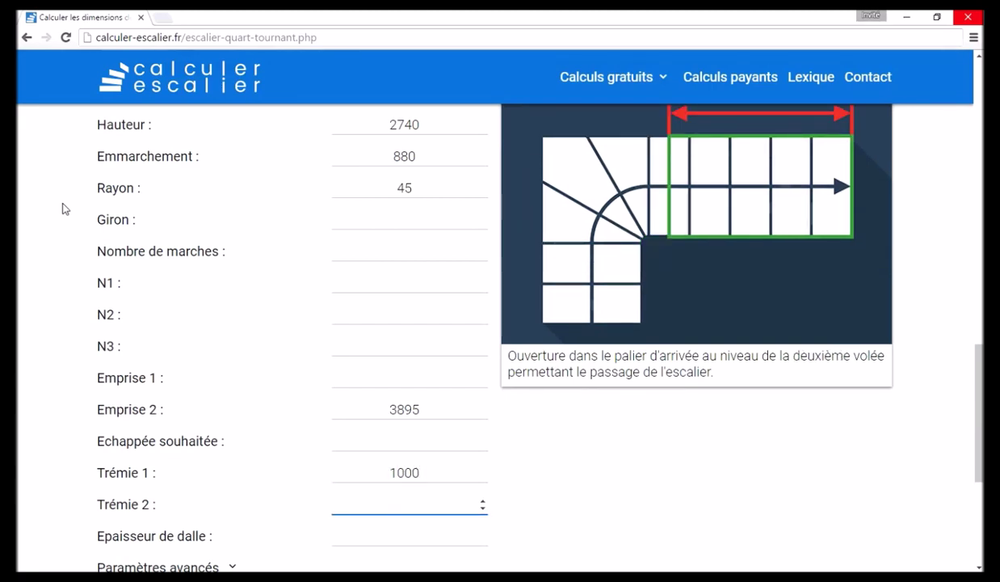
key("Tab")
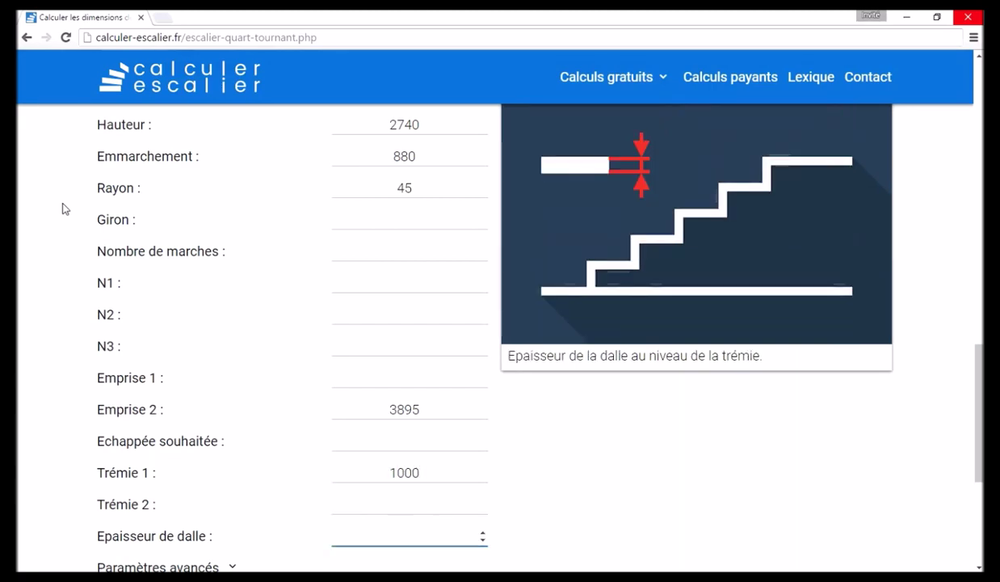
type("250")
scroll(65, 208, "down", 3)
left_click(318, 338)
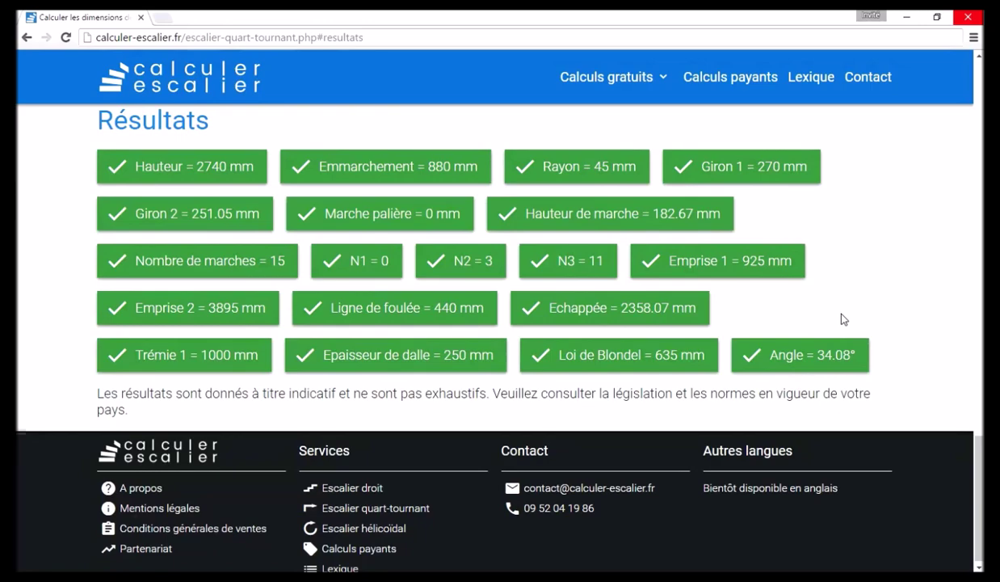
Step: Set N1, the number of steps in the first flight, to 1 and rerun the calculation
scroll(257, 403, "up", 6)
left_click(372, 223)
type("1")
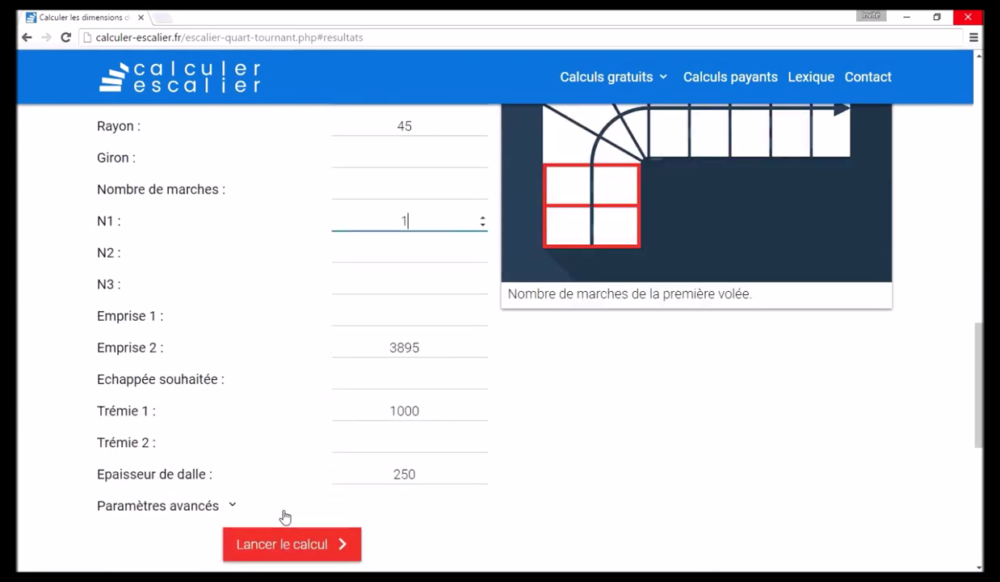
left_click(287, 538)
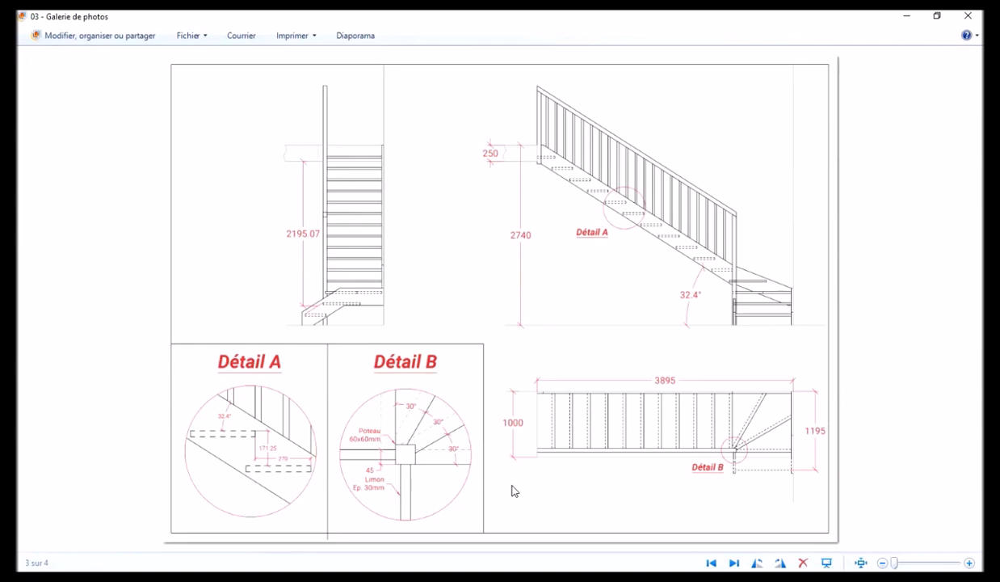
Step: Display picture 04, the 3D rendering of the finished staircase, in the photo gallery
key("Right")
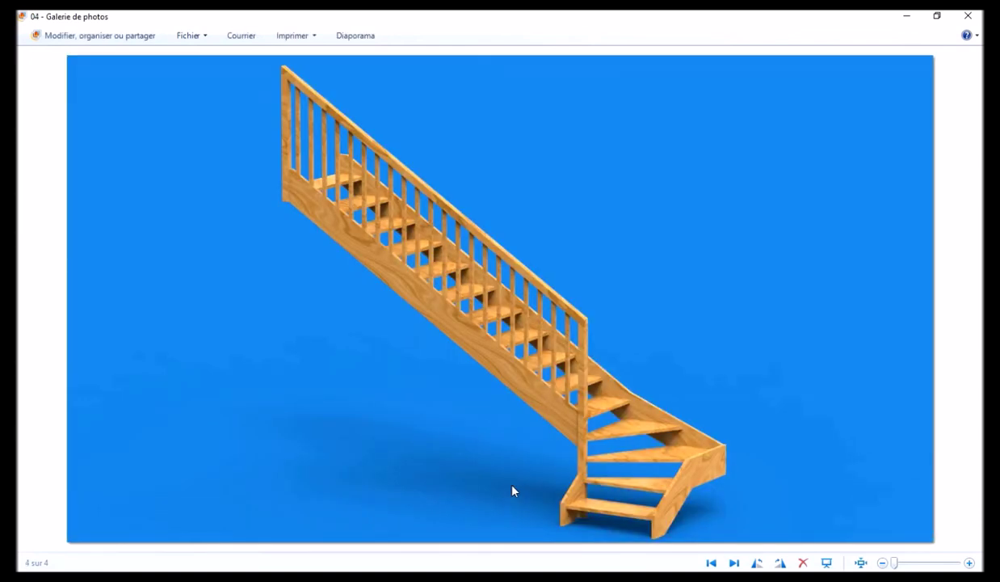